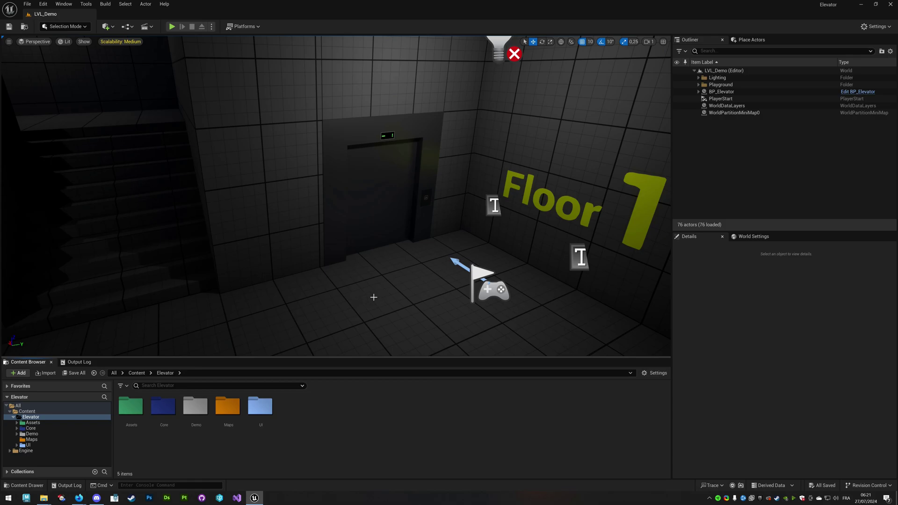
Fly the viewport to the elevator door and select BP_Elevator, which has four Floors entries.
right_drag(363, 294, 362, 294)
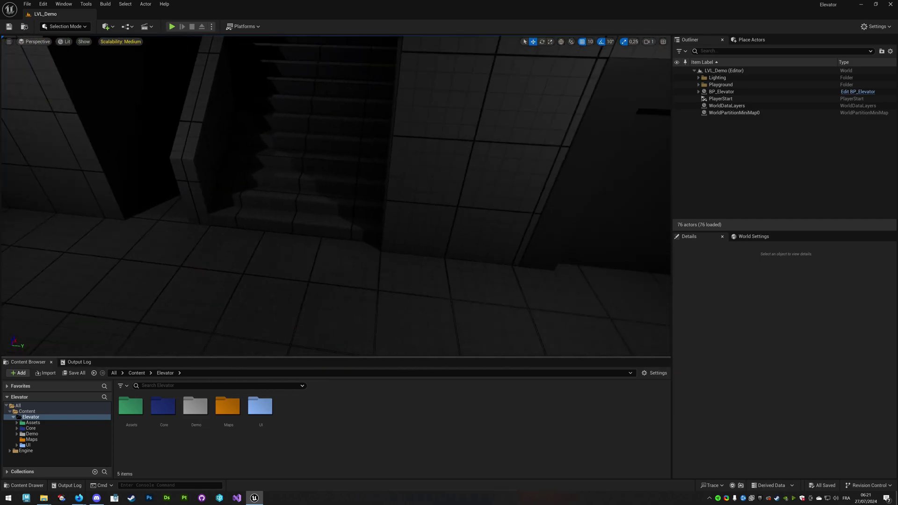
right_drag(363, 293, 363, 294)
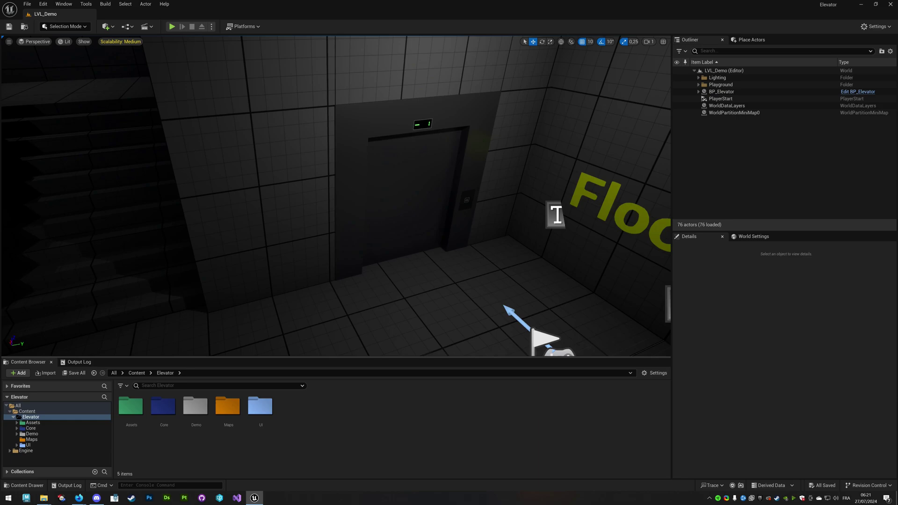
click(383, 218)
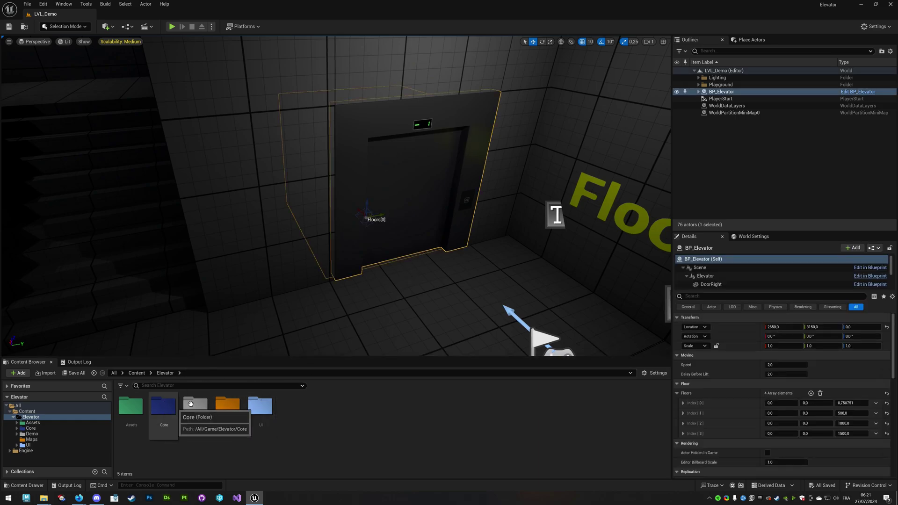
Browse into Core > Elevator > Actors to show the BP_Elevator and BP_Floor blueprints.
double_click(163, 406)
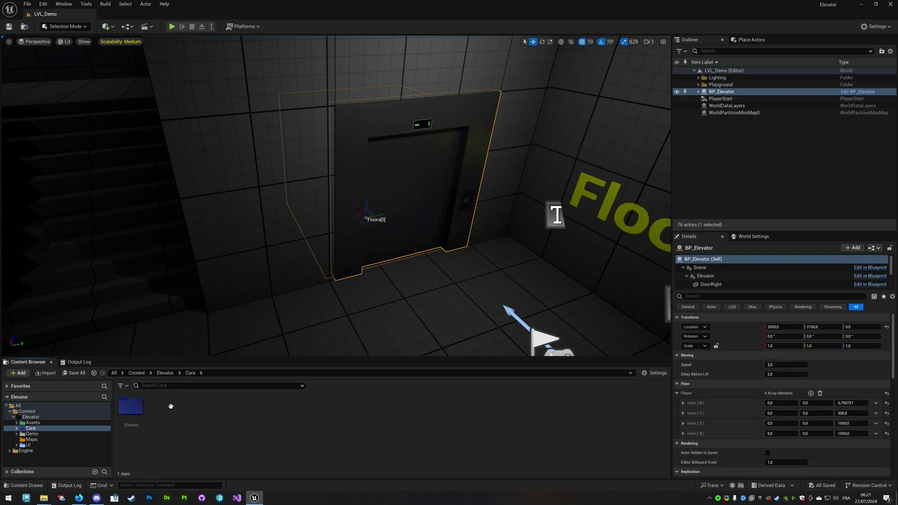
double_click(131, 406)
click(121, 405)
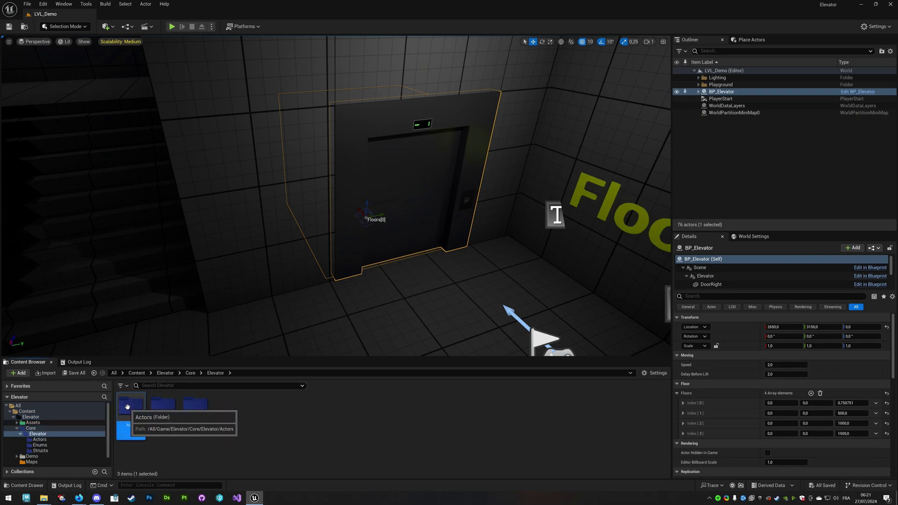
double_click(121, 405)
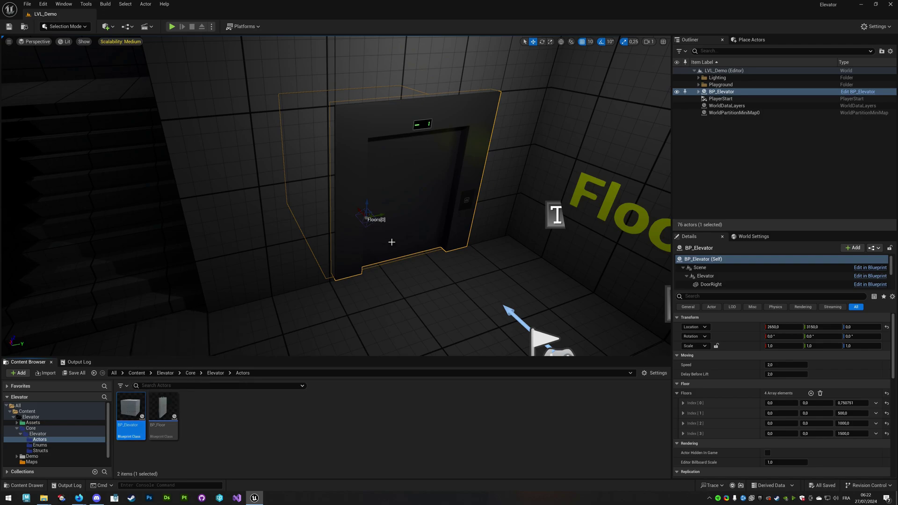
mouse_move(393, 242)
right_down()
mouse_move(595, 41)
mouse_move(375, 218)
right_up()
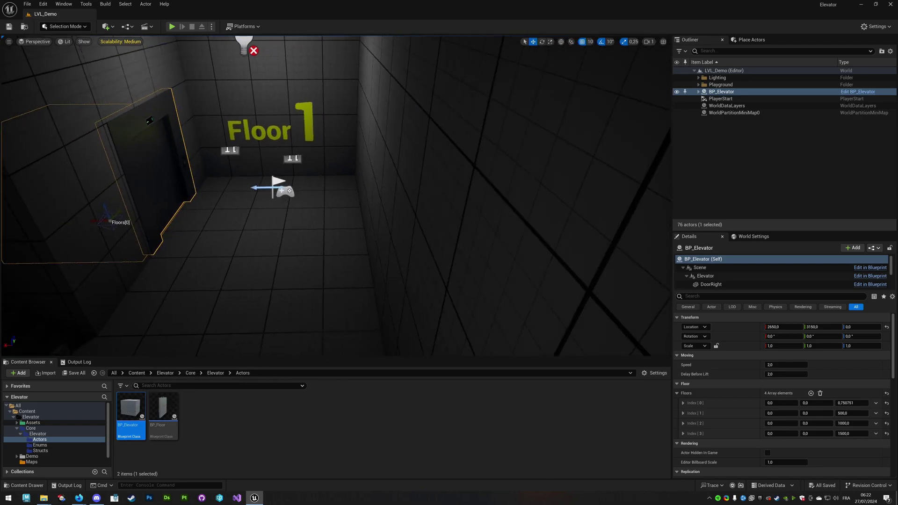
Drag BP_Elevator into the level to create BP_Elevator2 at 1250, 2930, 290.
drag(131, 412, 427, 192)
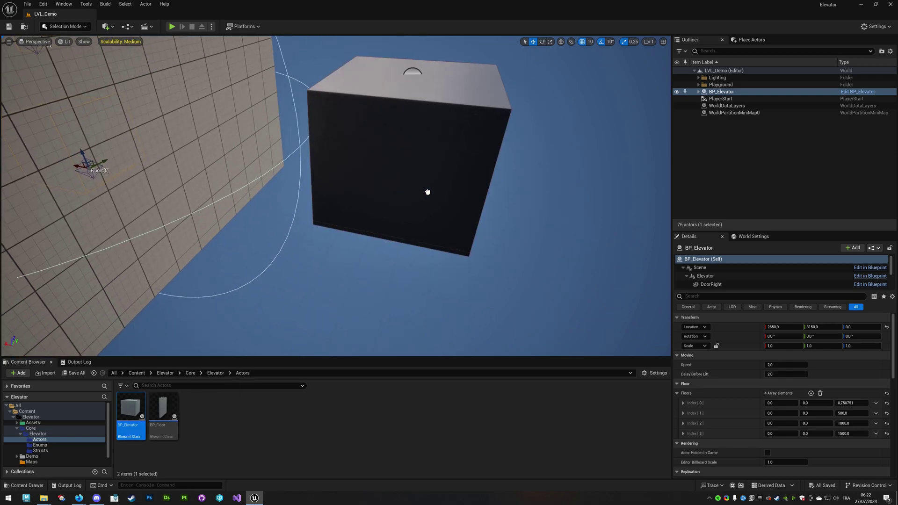
mouse_move(426, 193)
right_down()
mouse_move(445, 201)
mouse_move(420, 231)
right_up()
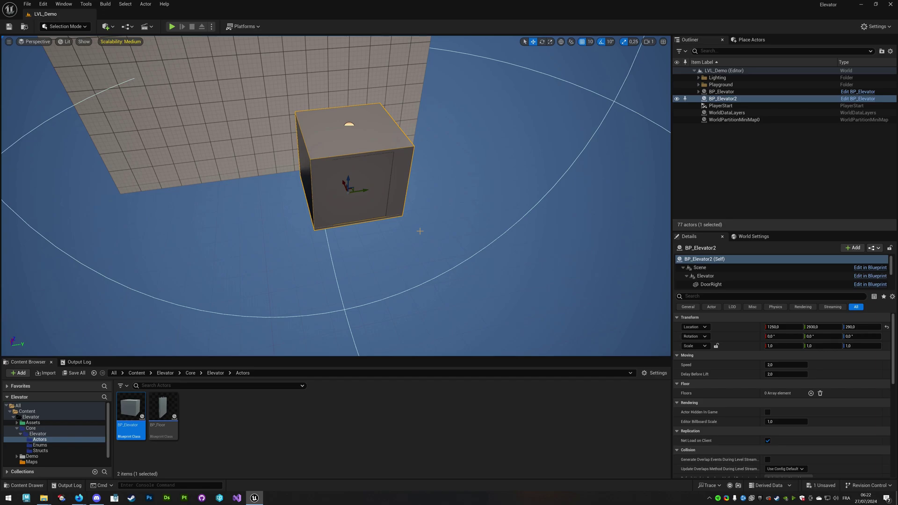
Enlarge the Details panel to show BP_Elevator2's Speed 2.0, Delay 2.0 and empty Floors array.
right_drag(420, 231, 353, 178)
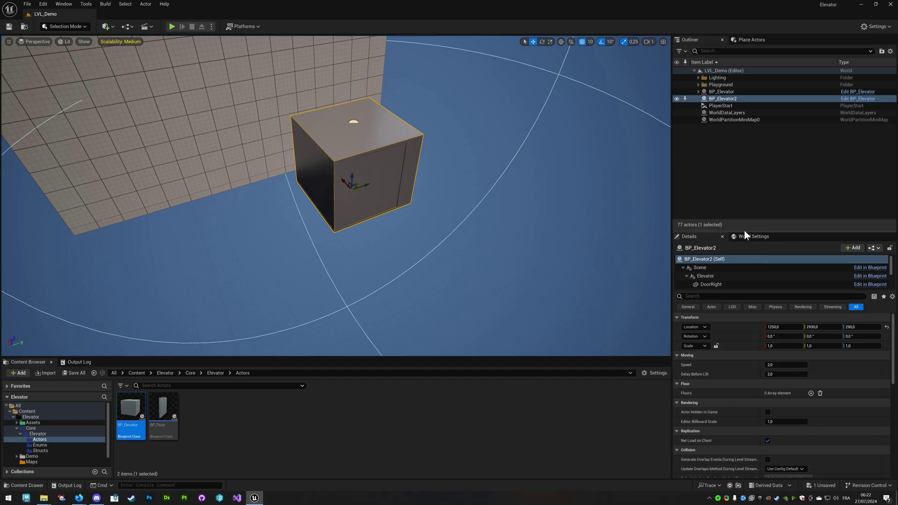
drag(743, 231, 738, 120)
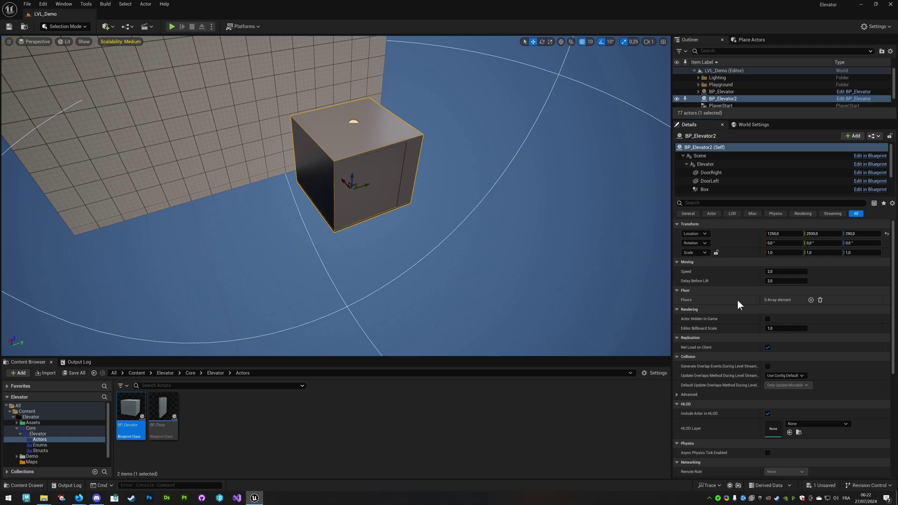
Add three elements to BP_Elevator2's Floors array.
click(810, 300)
right_drag(335, 196, 369, 192)
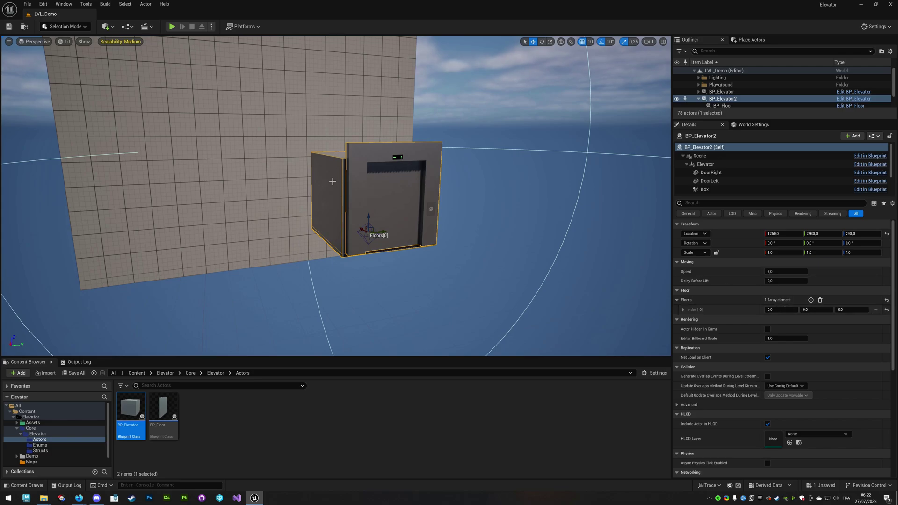
right_drag(328, 178, 564, 242)
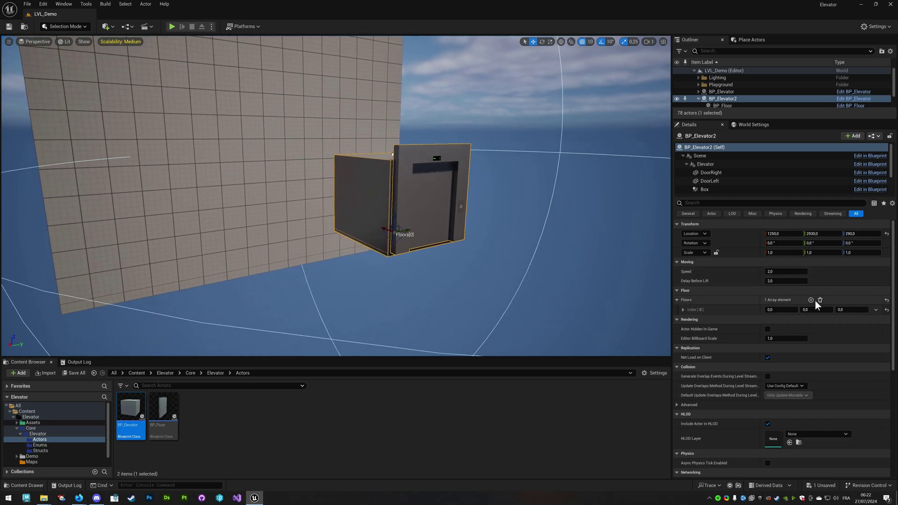
click(811, 300)
click(810, 300)
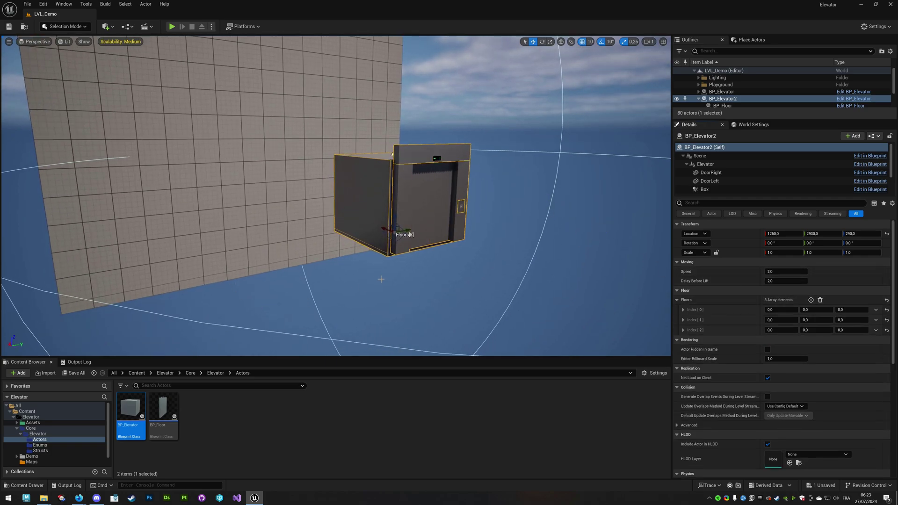
Drag the Floors[2] gizmo up along Z to 410 above the elevator box.
right_drag(538, 243, 584, 243)
right_drag(396, 234, 397, 234)
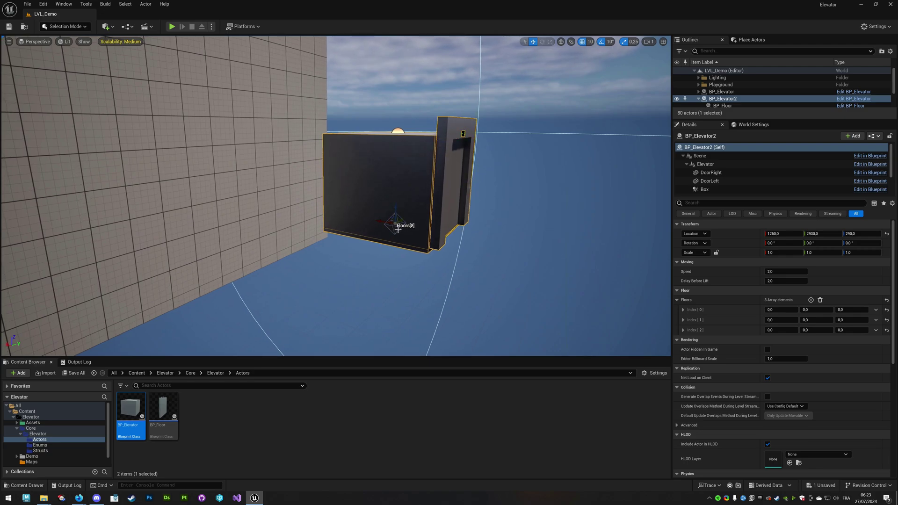
right_drag(400, 223, 400, 224)
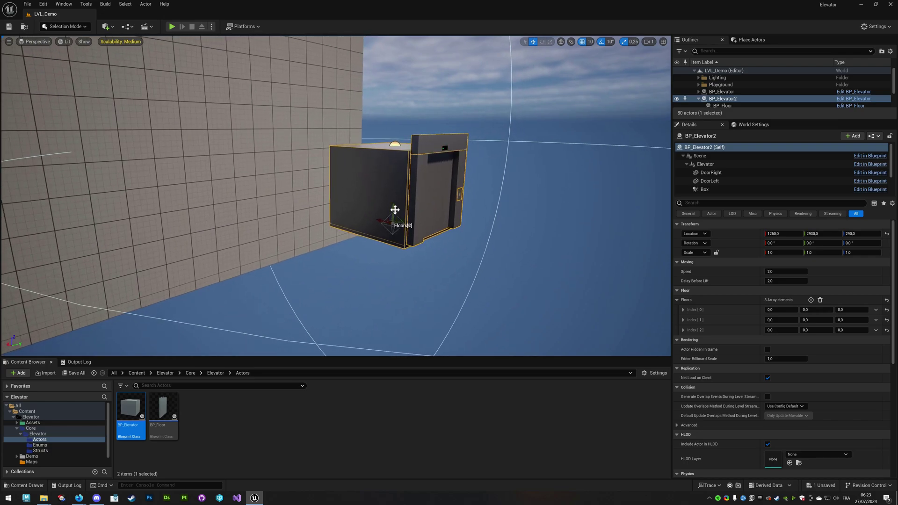
drag(397, 209, 392, 90)
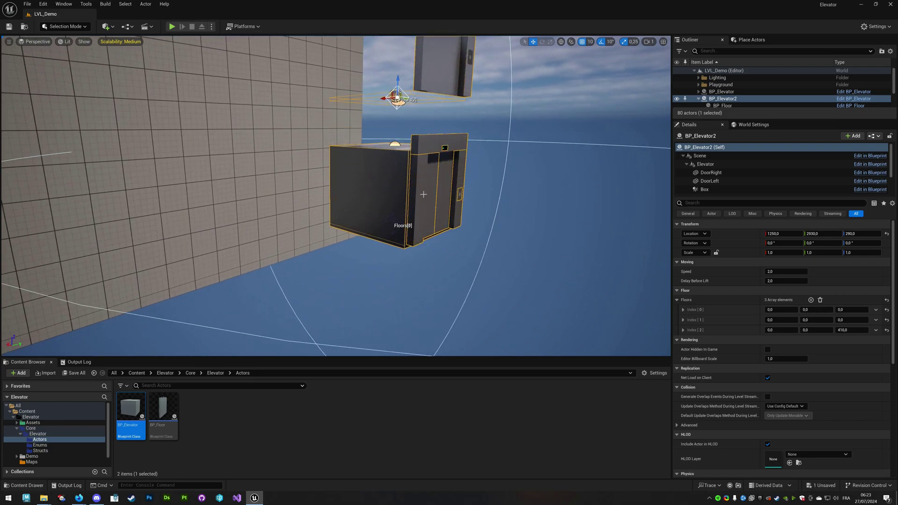
Drag the floor gizmos so Floors[1] sits at Z 480 and Floors[2] at Z 1790.
mouse_move(392, 90)
right_down()
mouse_move(351, 173)
mouse_move(384, 169)
right_up()
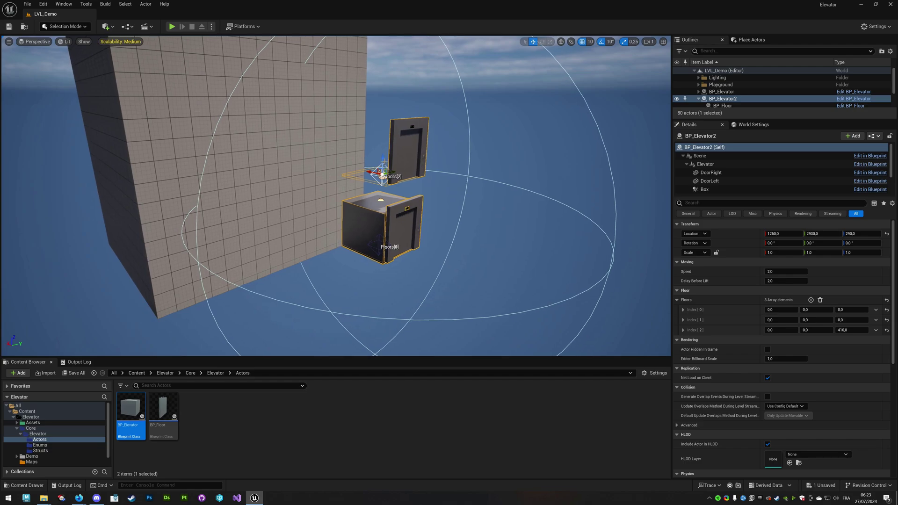
drag(384, 169, 385, 88)
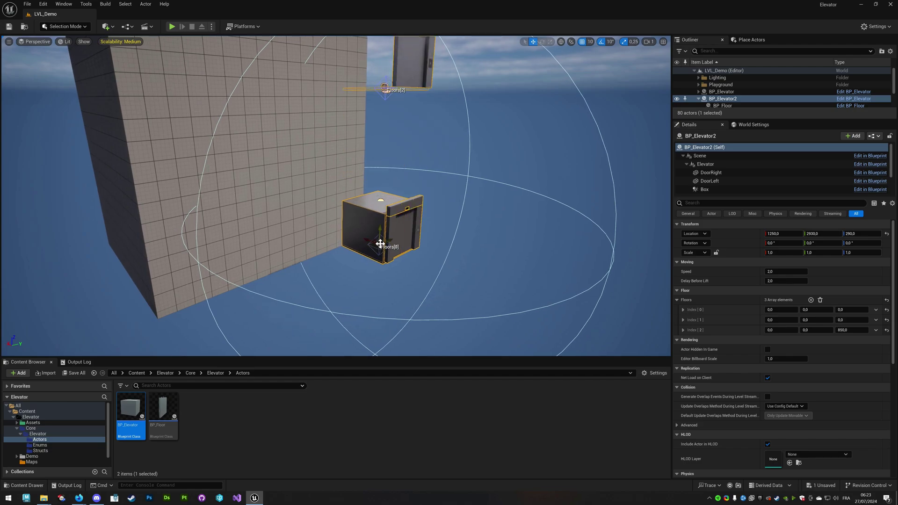
drag(380, 224, 382, 162)
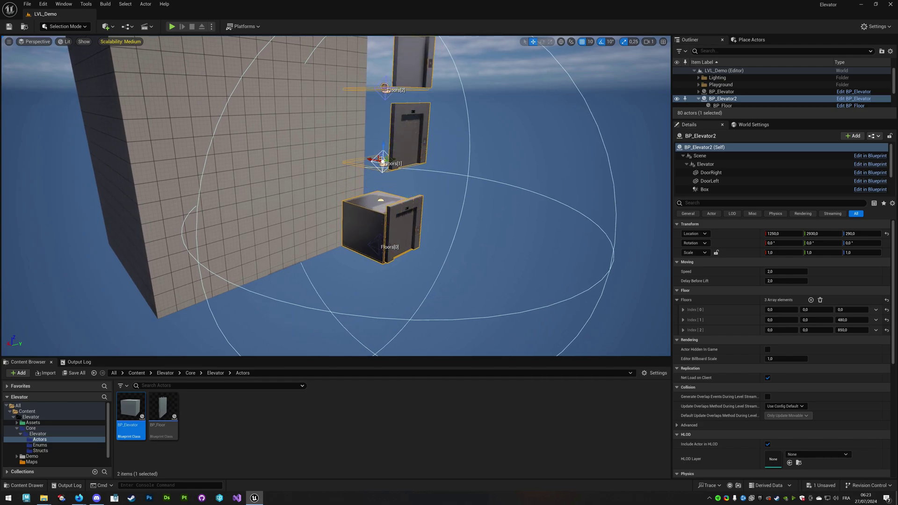
mouse_move(383, 163)
right_down()
mouse_move(369, 187)
mouse_move(431, 187)
mouse_move(400, 170)
right_up()
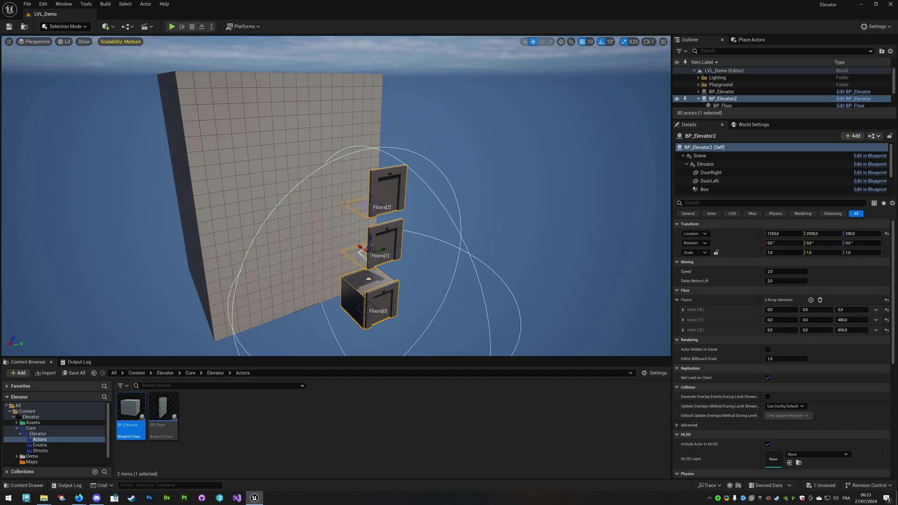
right_drag(355, 240, 366, 240)
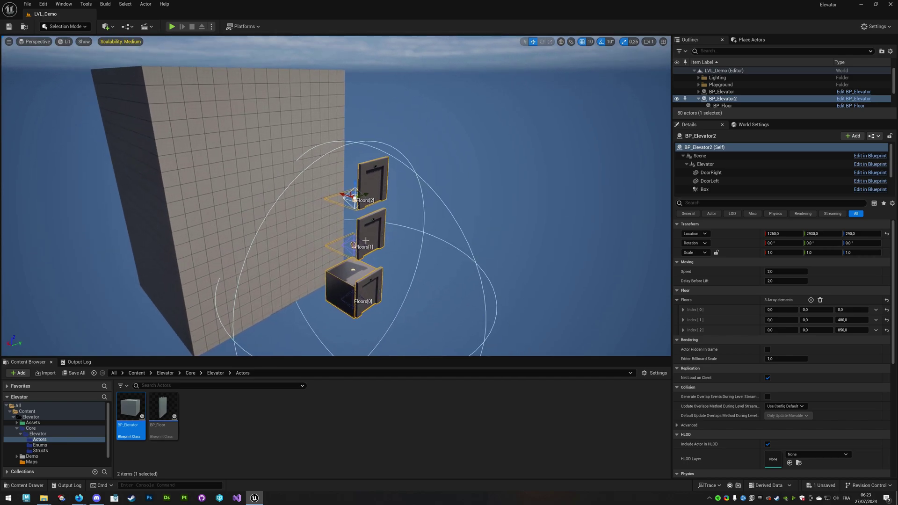
drag(354, 198, 357, 54)
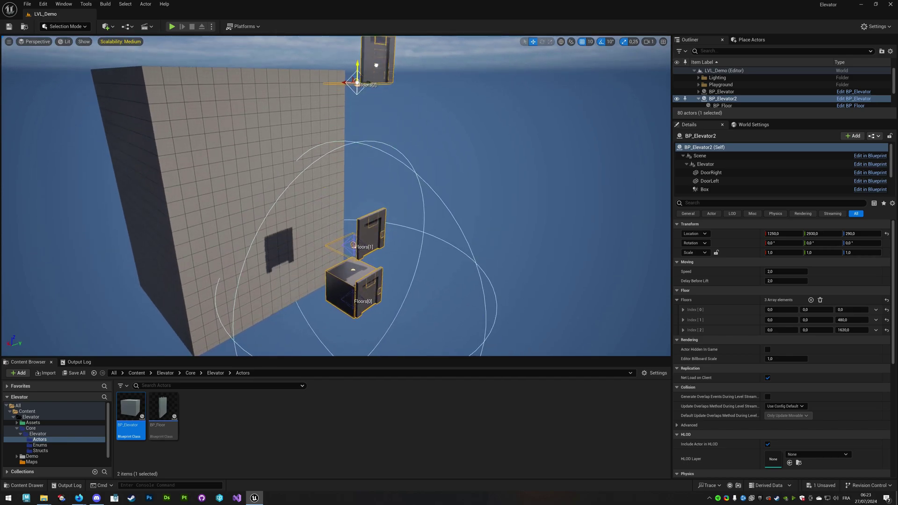
right_drag(354, 244, 386, 267)
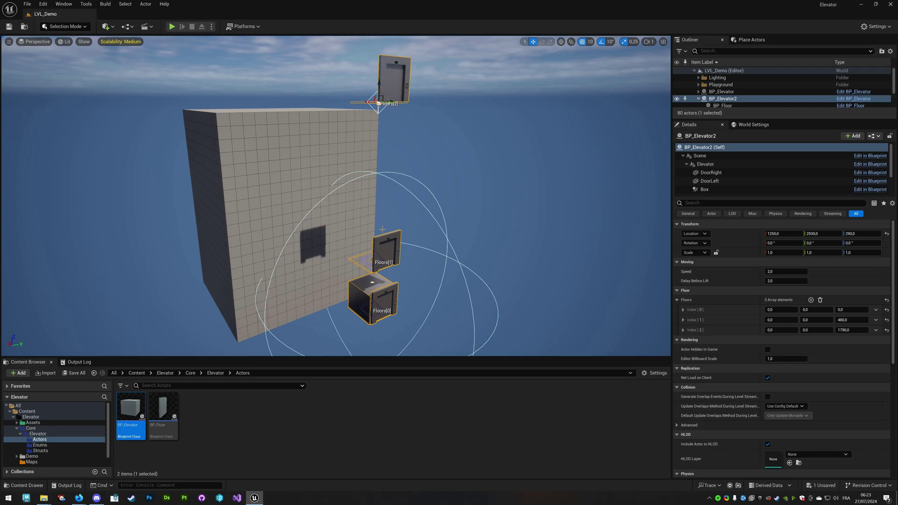
right_drag(382, 233, 365, 154)
Save the level and enlarge the Content Browser area.
click(9, 27)
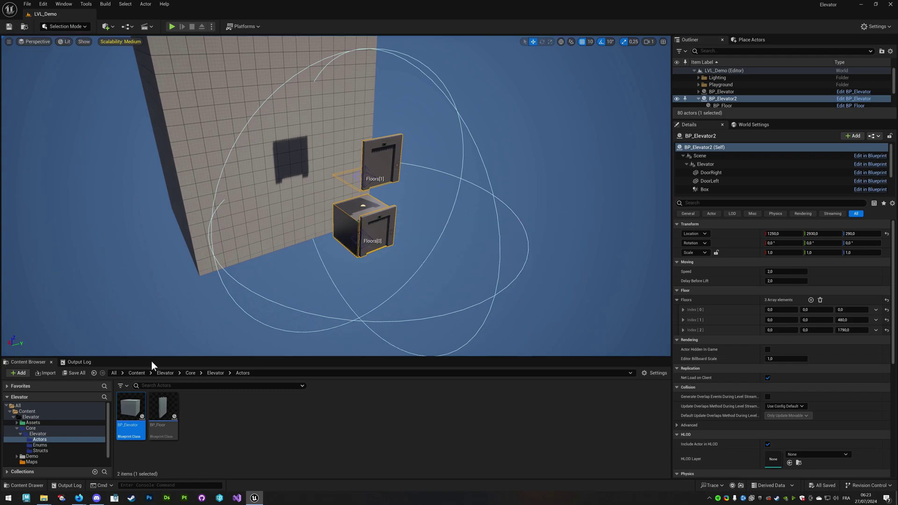
drag(152, 357, 152, 328)
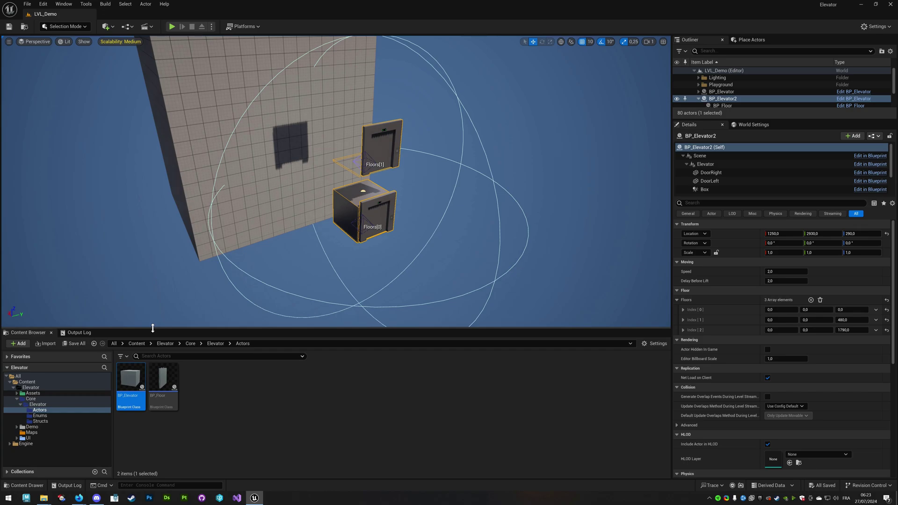
Open BP_PlayerCharacter from Demo > FirstPerson > Blueprints to its Event Graph.
double_click(31, 427)
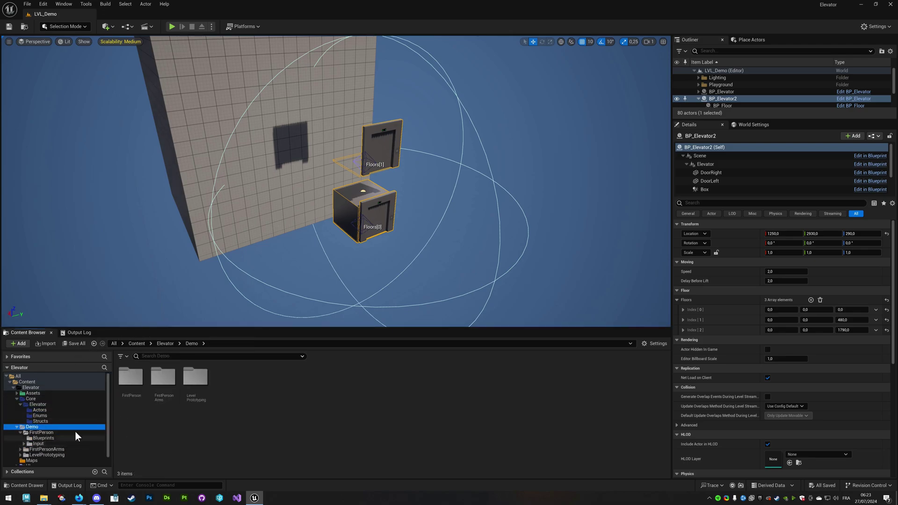
double_click(130, 380)
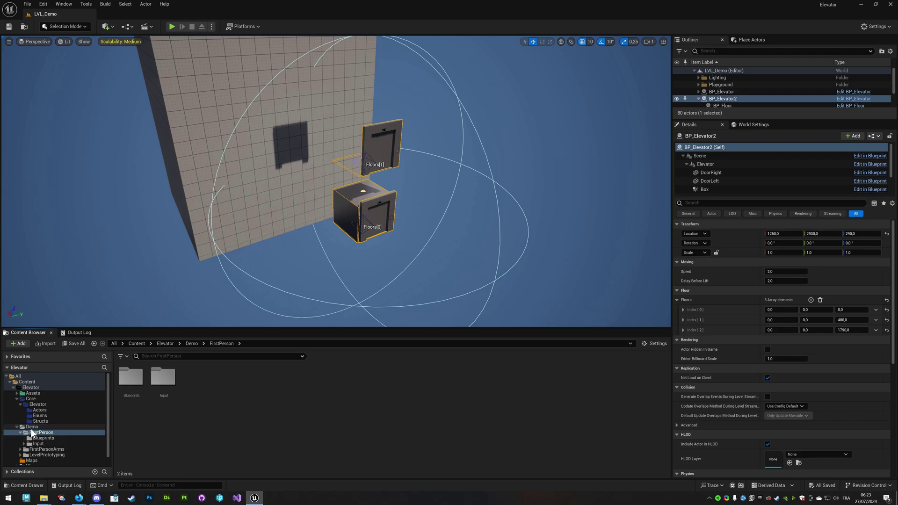
click(47, 439)
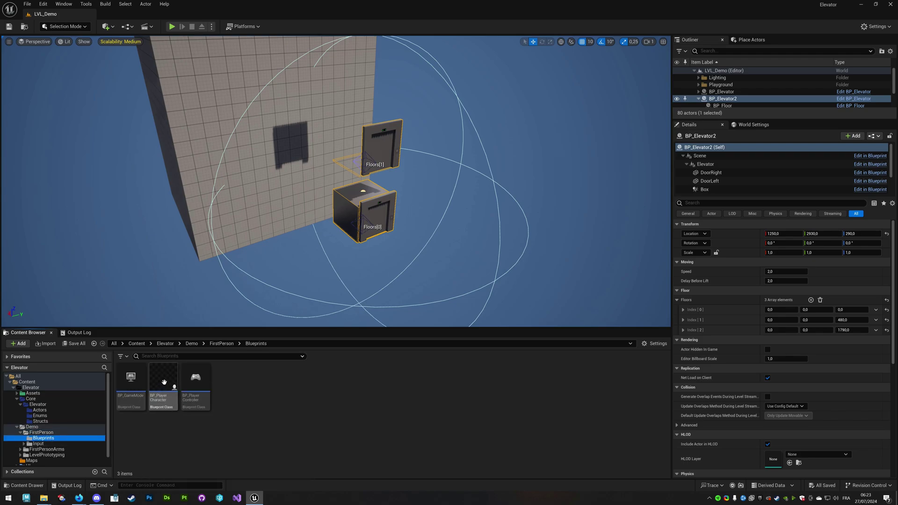
click(178, 405)
mouse_move(178, 405)
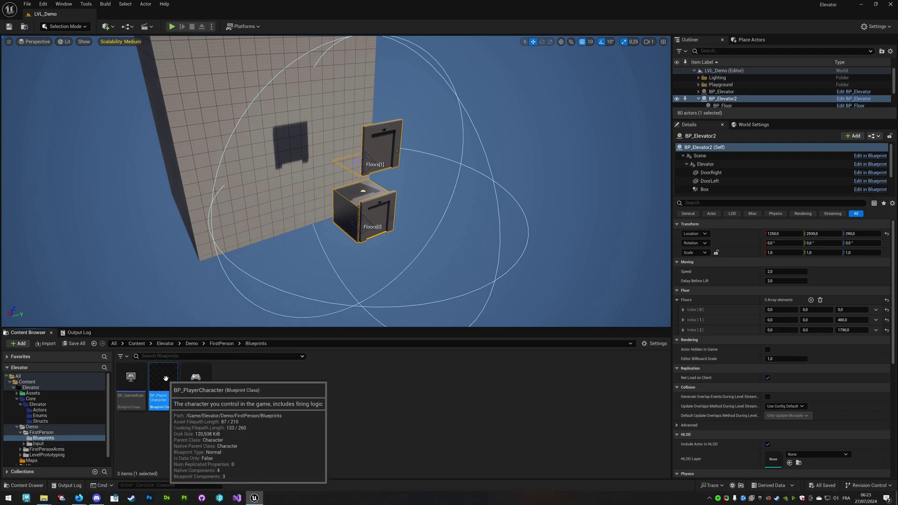
double_click(166, 378)
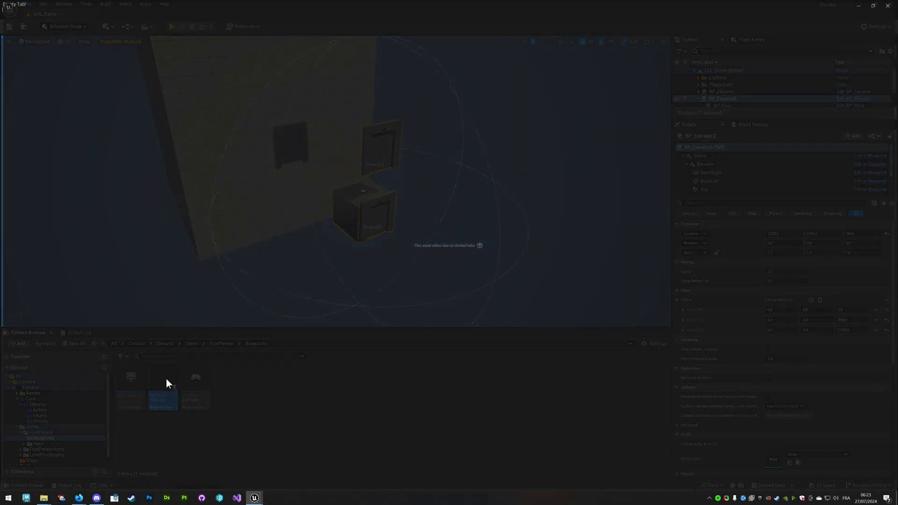
right_drag(276, 328, 380, 351)
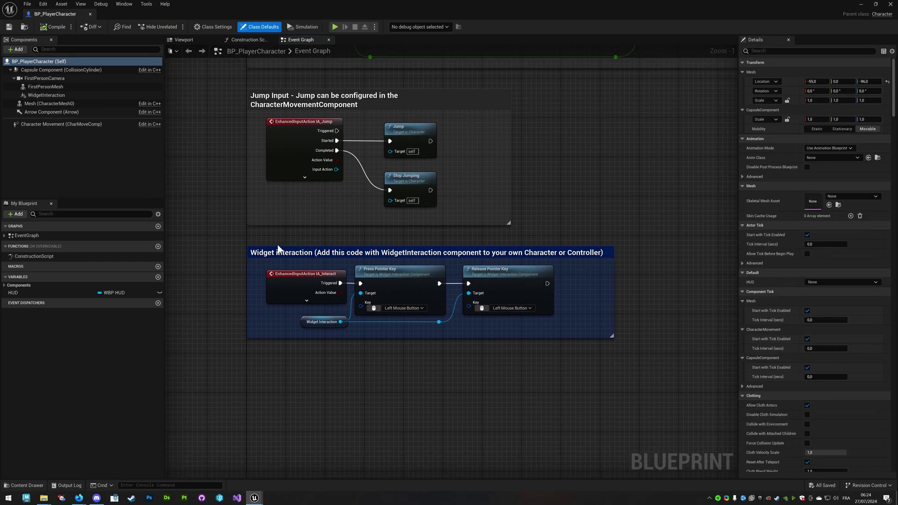
Inspect the existing Widget Interaction nodes, then search the Add component list for 'widget'.
click(277, 246)
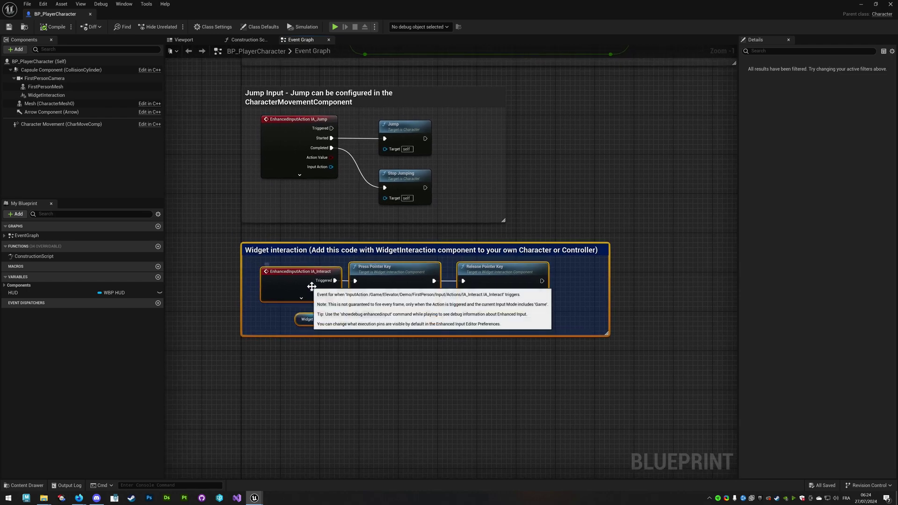
click(299, 319)
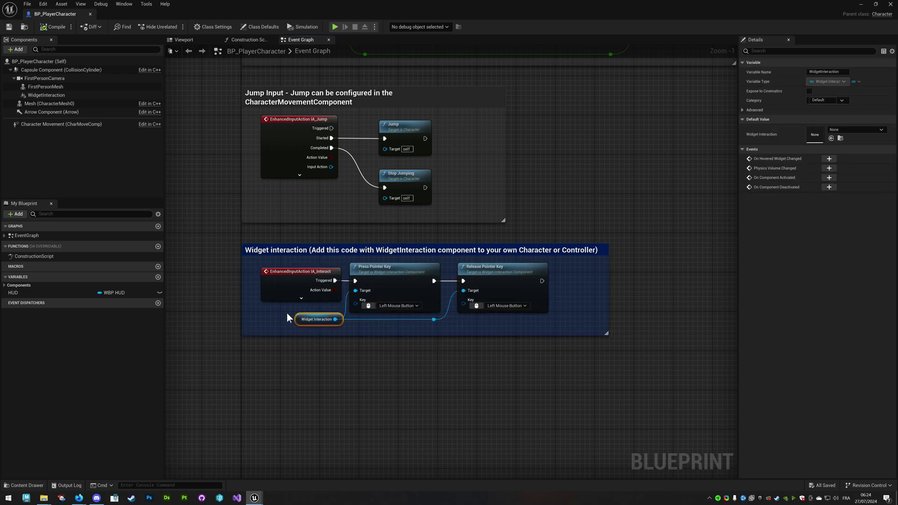
click(14, 50)
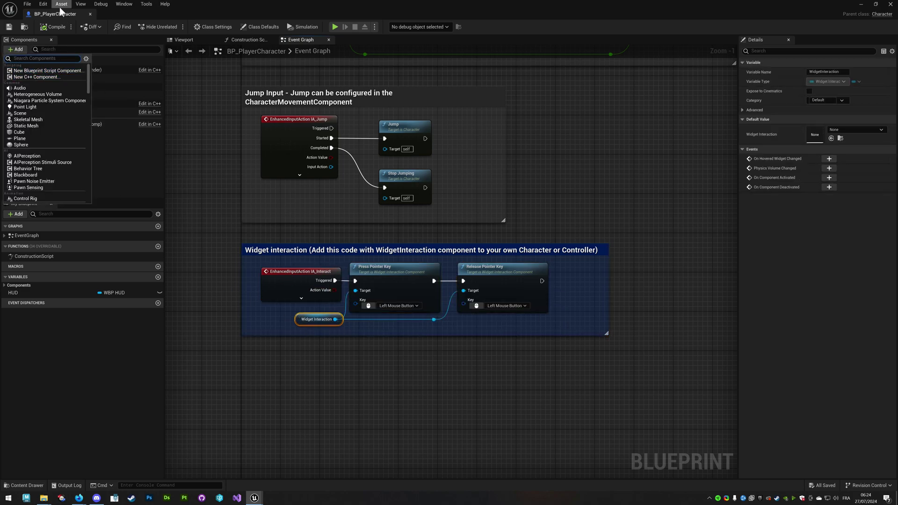
text(w)
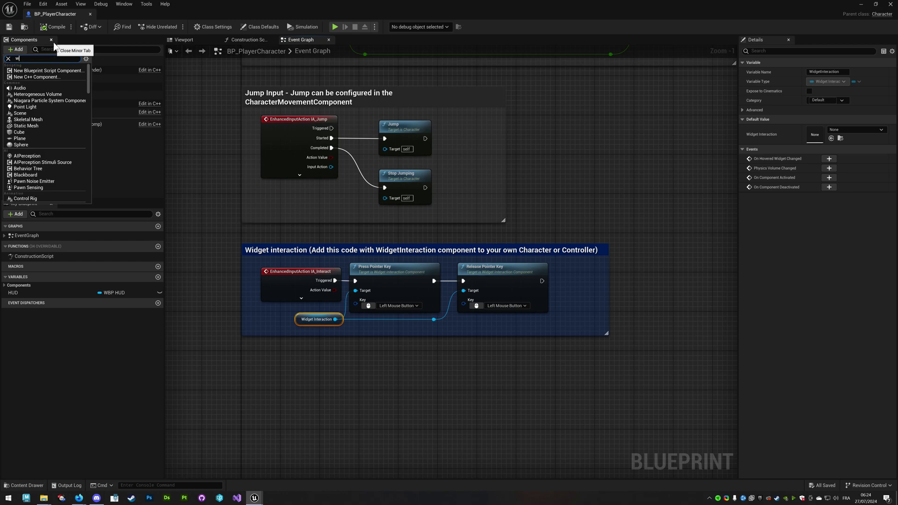
text(idget in)
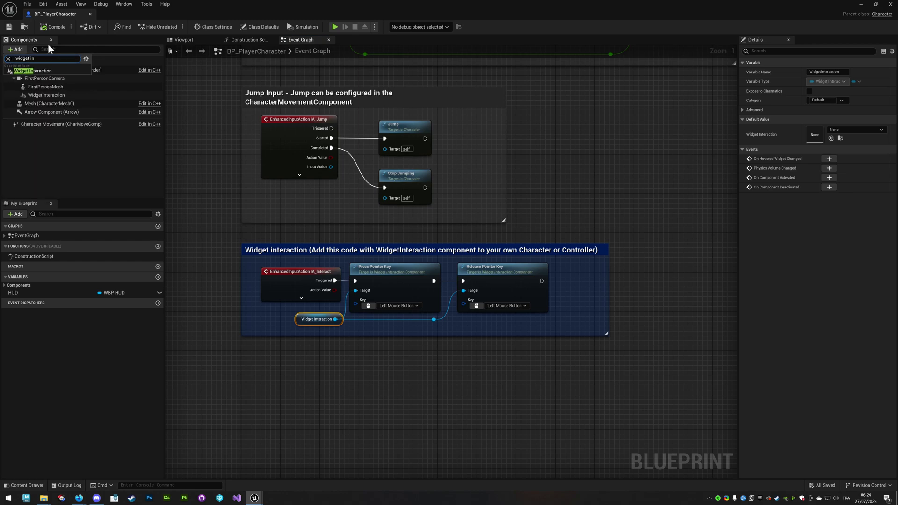
Add a Widget Interaction component named WidgetInteraction1 and edit its Interaction Distance.
click(41, 70)
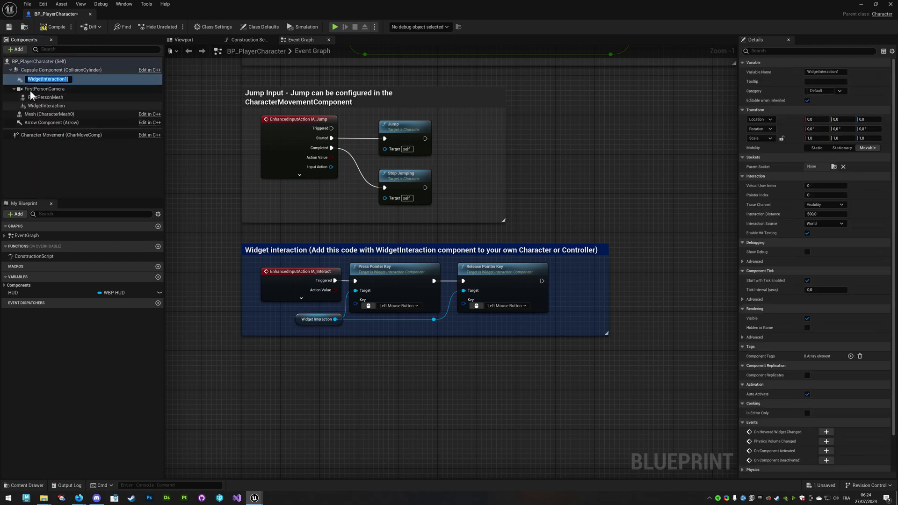
key(Return)
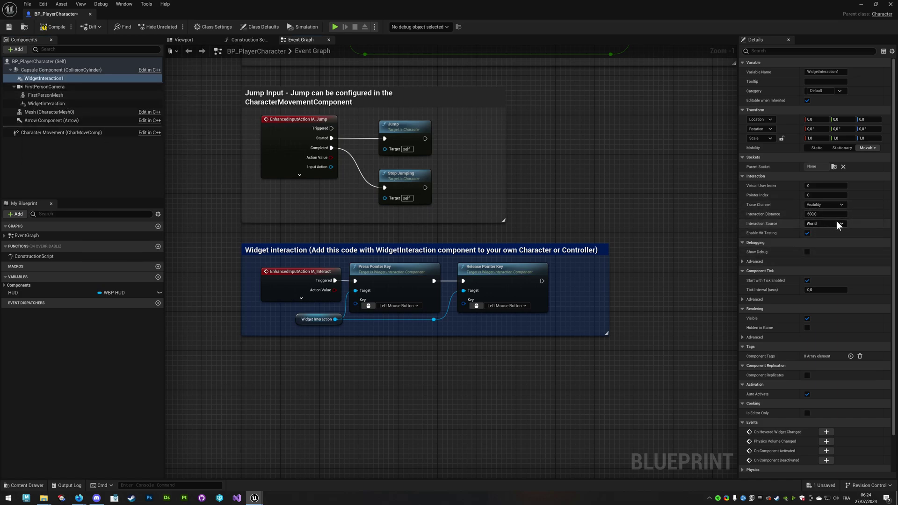
click(43, 104)
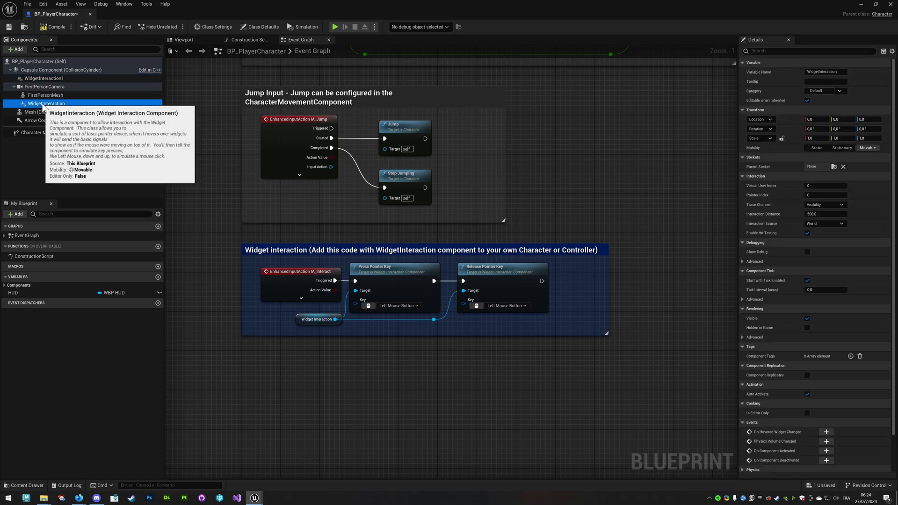
click(44, 79)
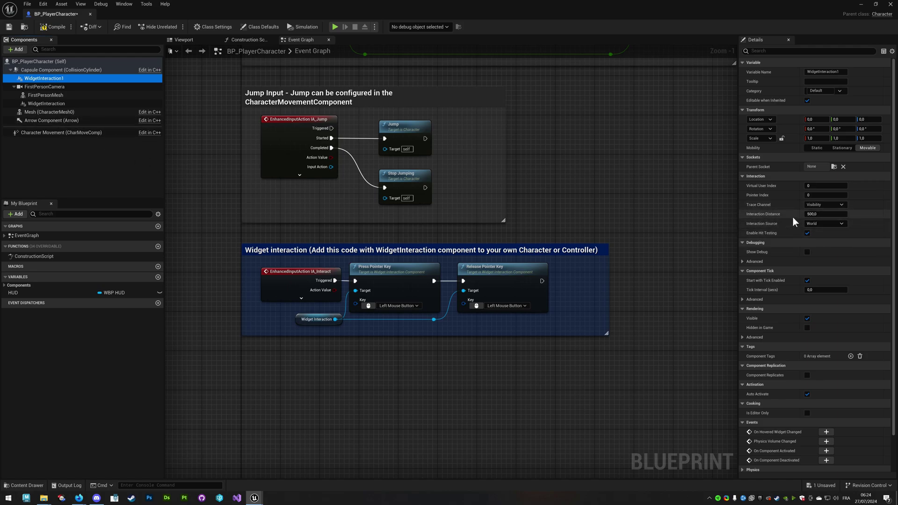
click(809, 214)
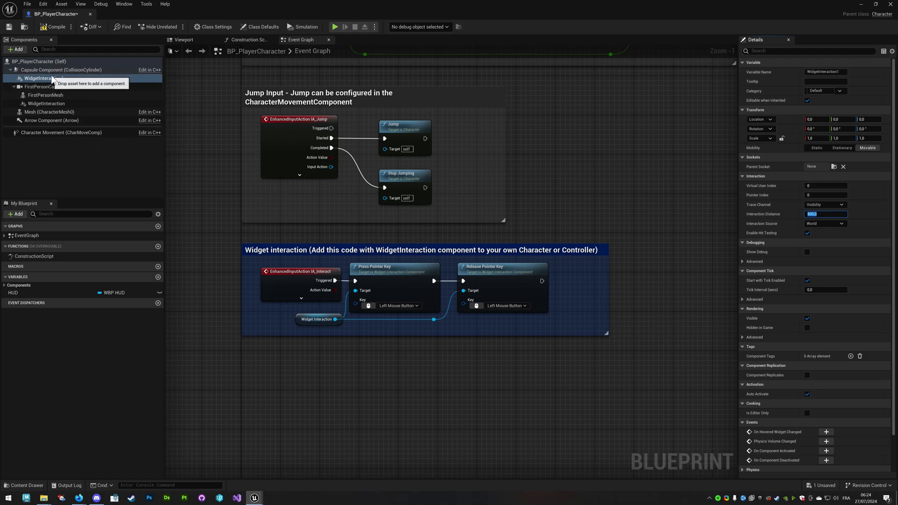
Place a Widget Interaction 1 reference in the graph and connect it to Release Pointer Key's Target.
mouse_move(46, 79)
mouse_down()
mouse_move(309, 363)
mouse_move(355, 290)
mouse_up()
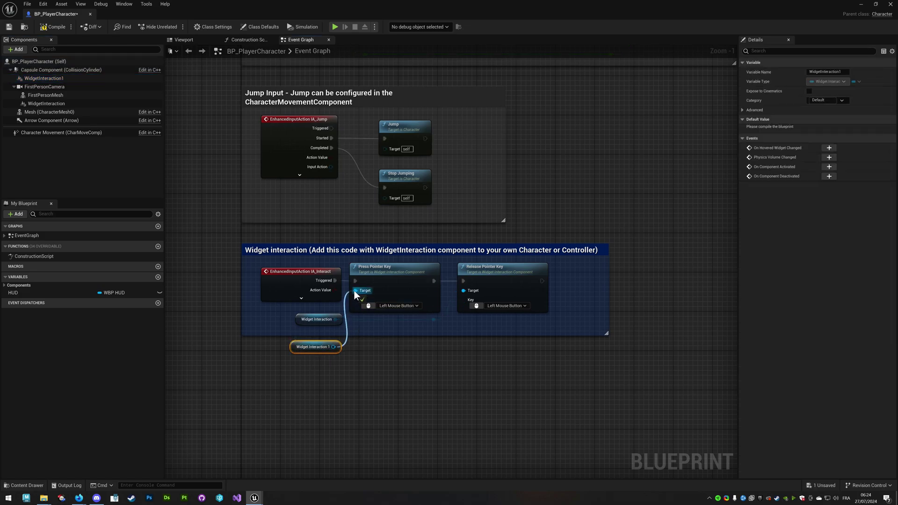
drag(466, 291, 465, 290)
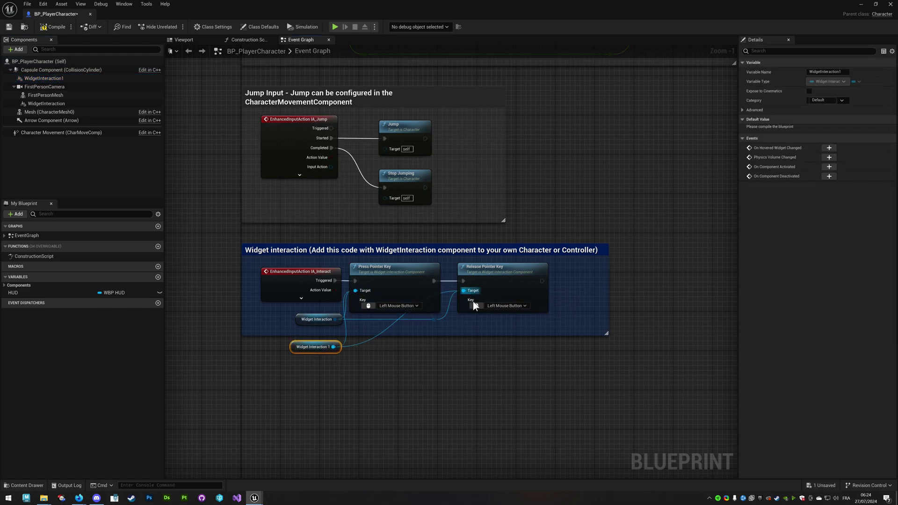
drag(294, 266, 519, 393)
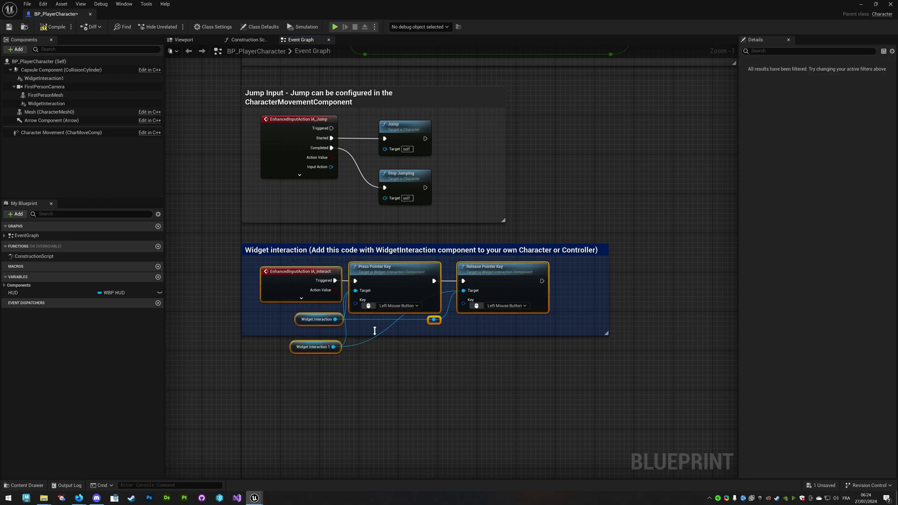
ctrl+click(300, 324)
Check the Press and Release Pointer Key nodes and search Widget Interaction 1's 'press' actions without adding one.
click(387, 276)
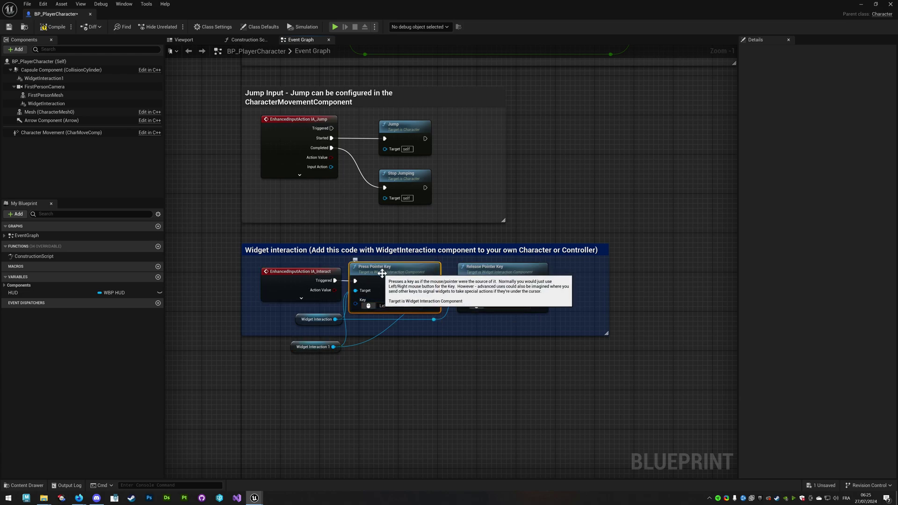
click(504, 273)
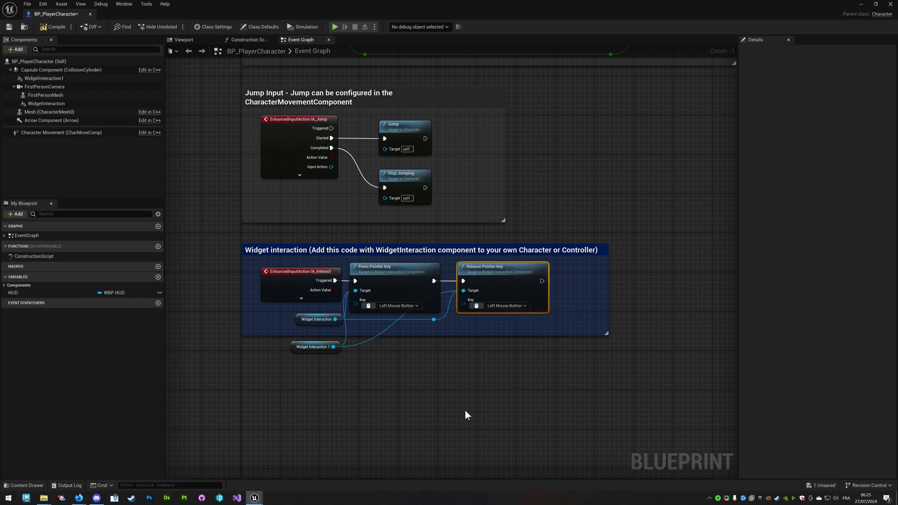
drag(333, 346, 378, 360)
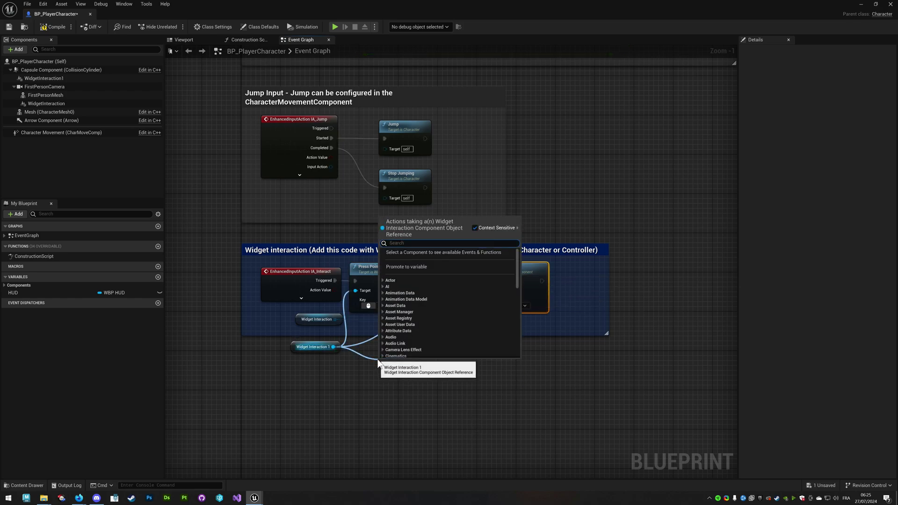
text(press)
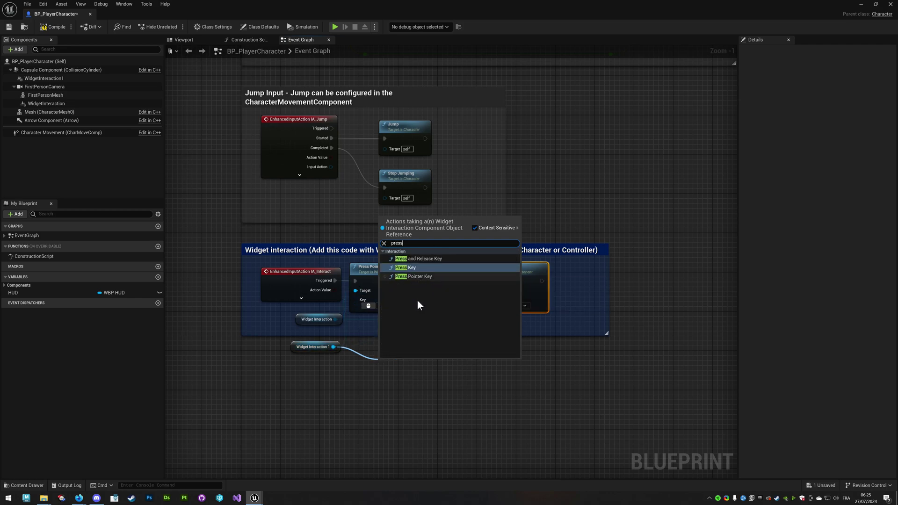
click(368, 349)
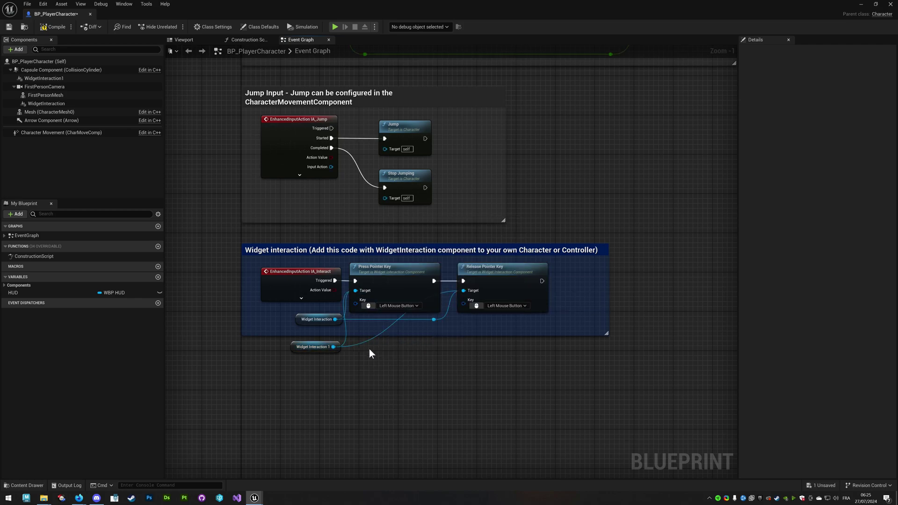
click(297, 279)
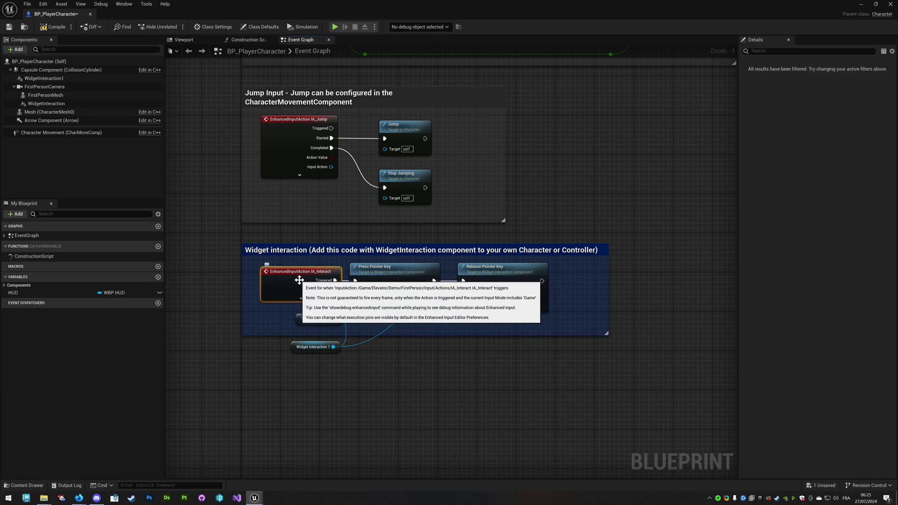
right_drag(553, 355, 522, 344)
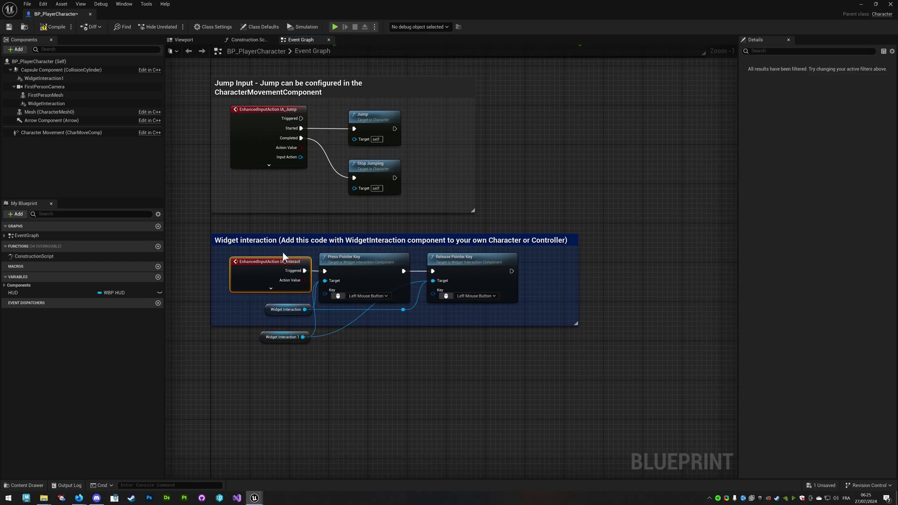
click(557, 264)
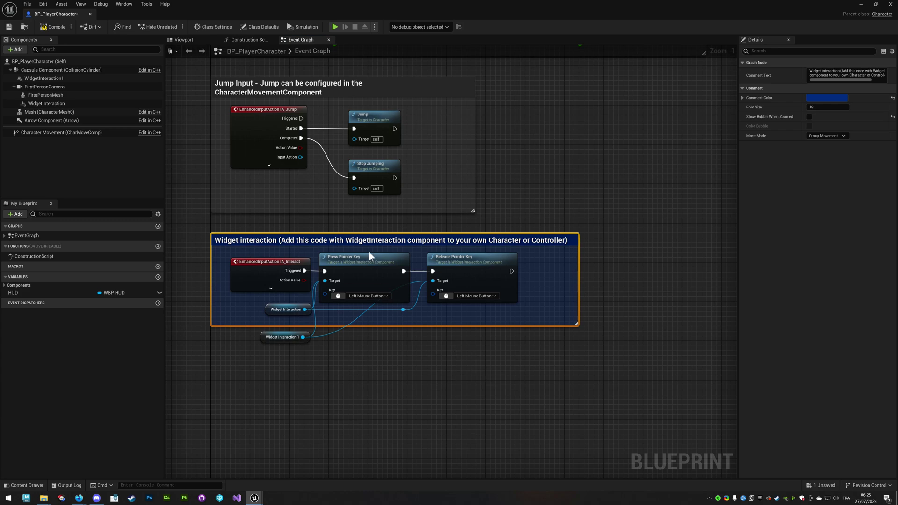
drag(368, 250, 449, 271)
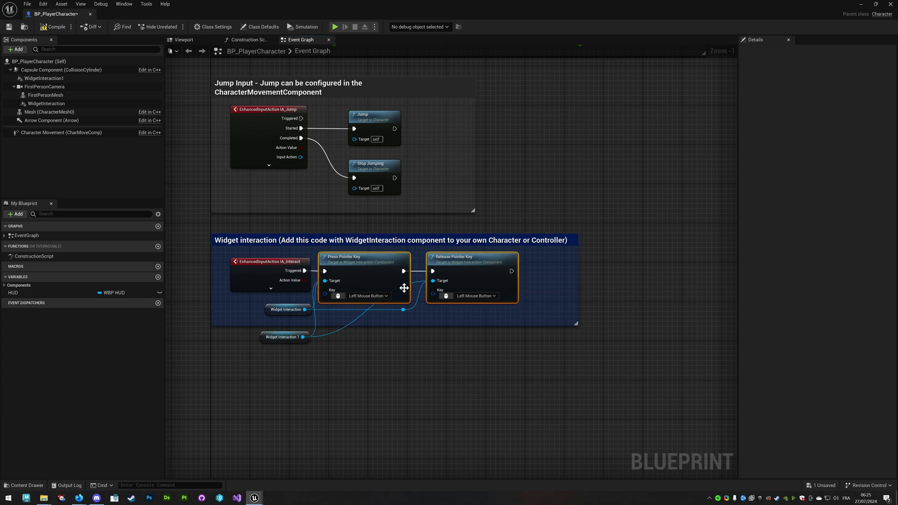
click(470, 236)
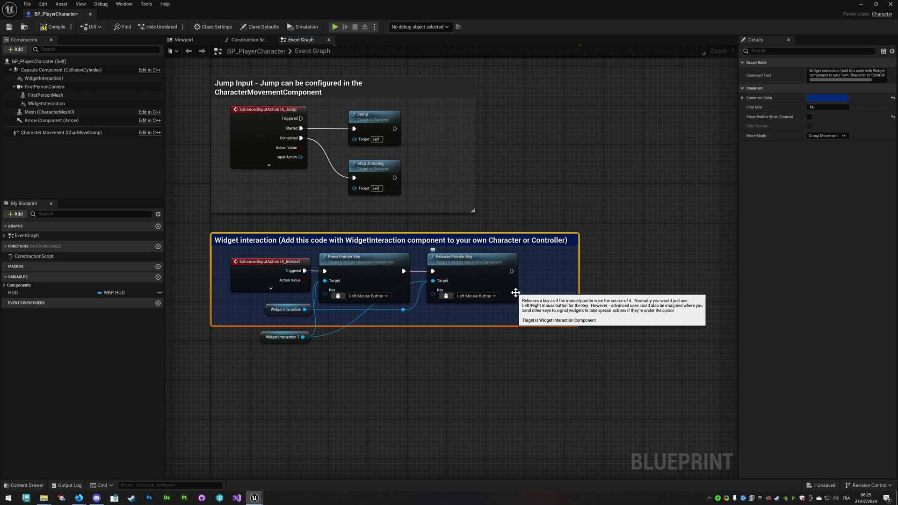
scroll(467, 342, down, 3)
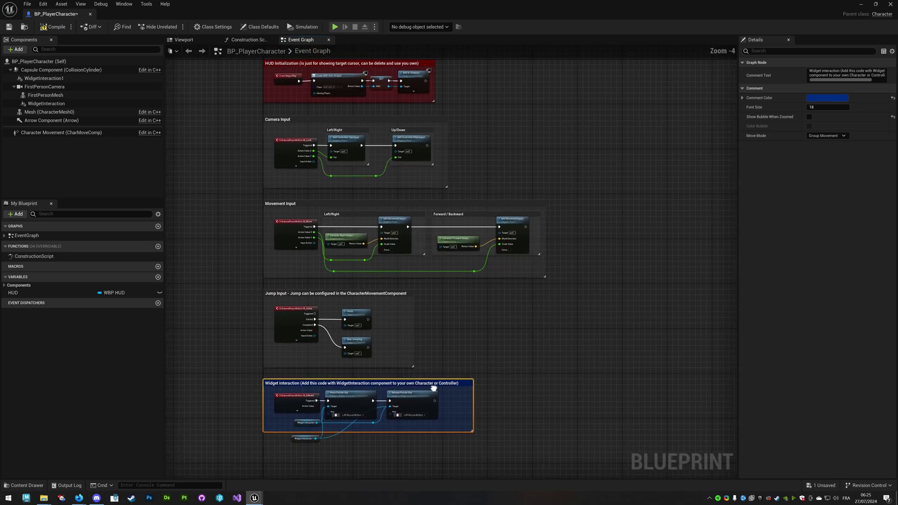